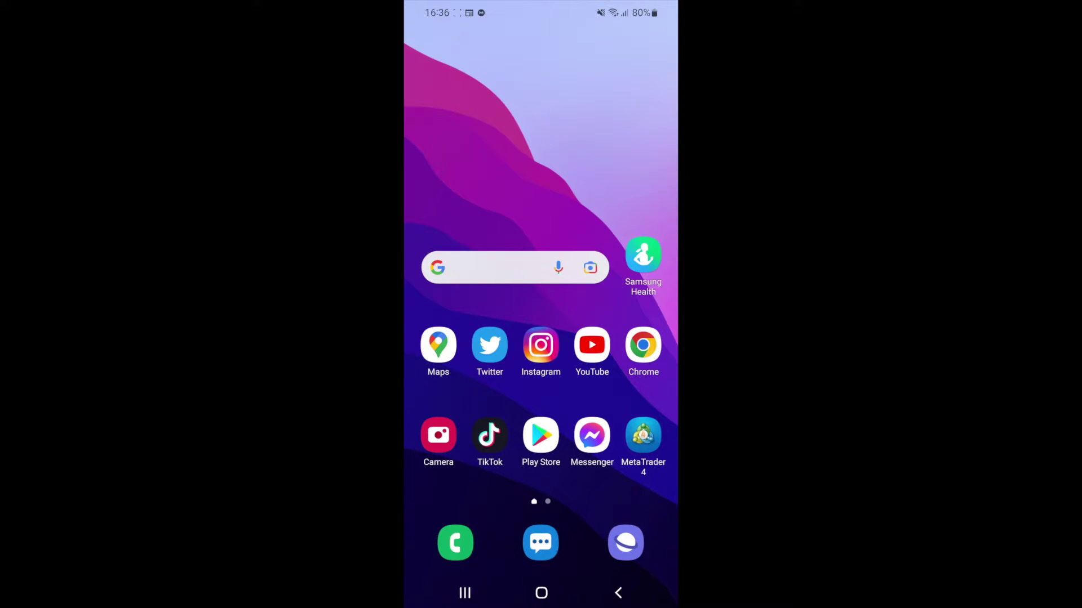
Launch Discord from the Android app drawer.
drag(541, 466, 540, 211)
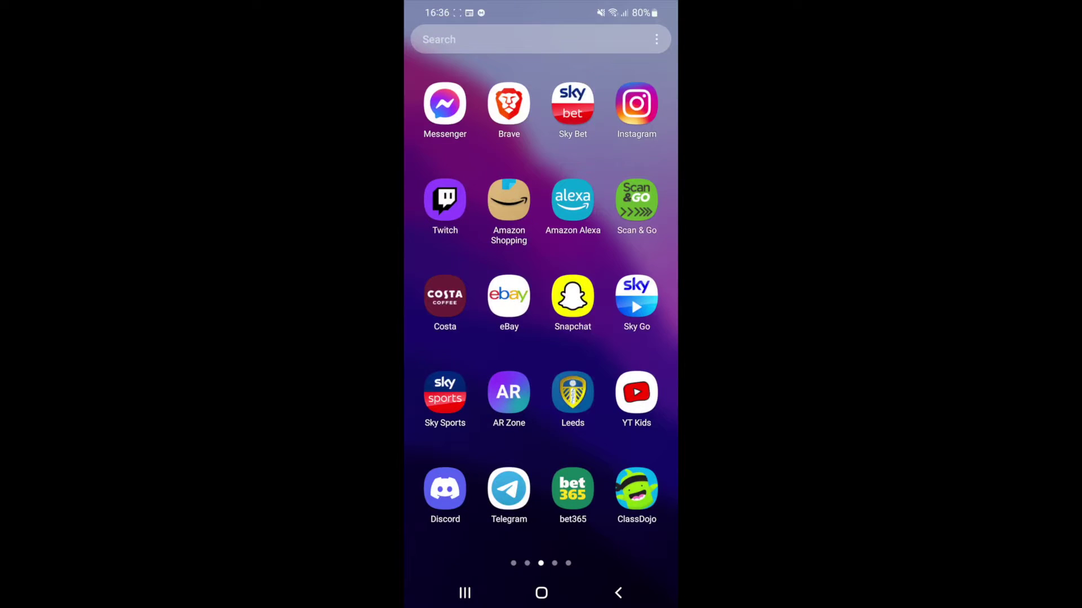
click(444, 488)
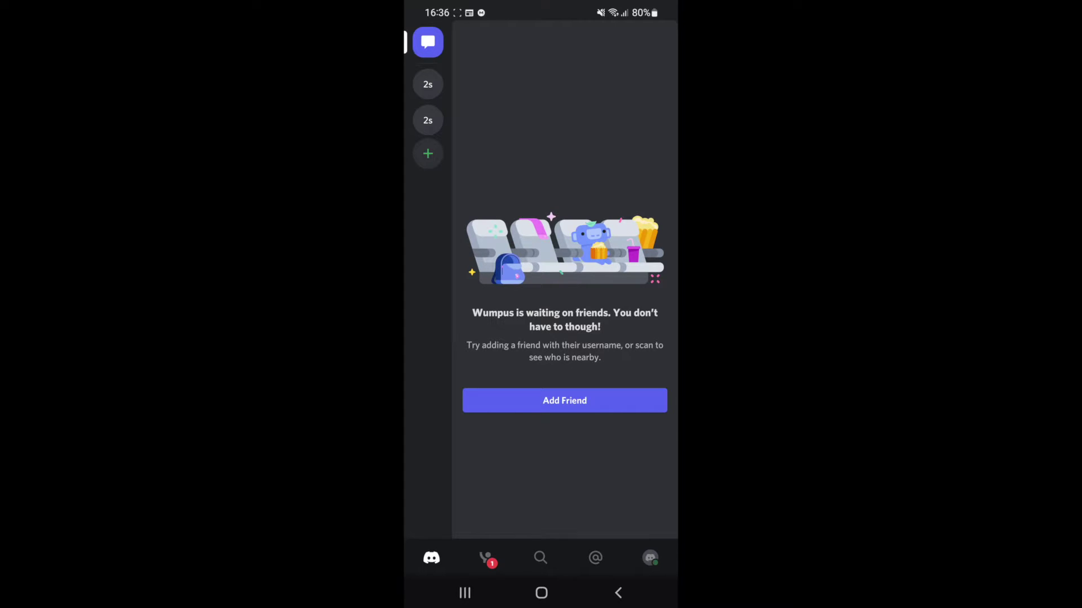
Go to User Settings and show the My Account page with email, phone and password.
click(650, 557)
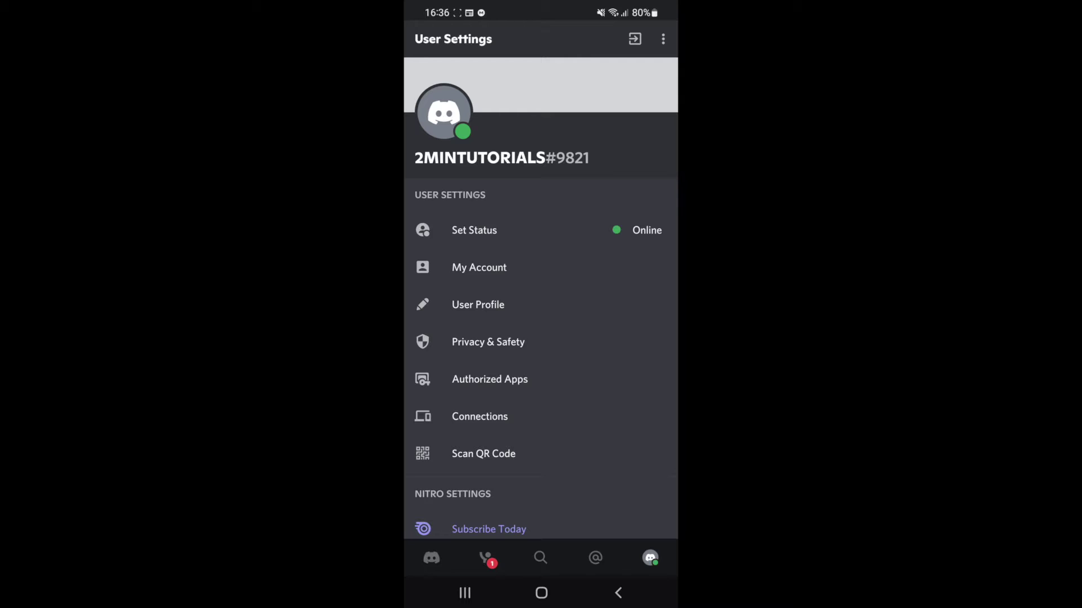
click(479, 267)
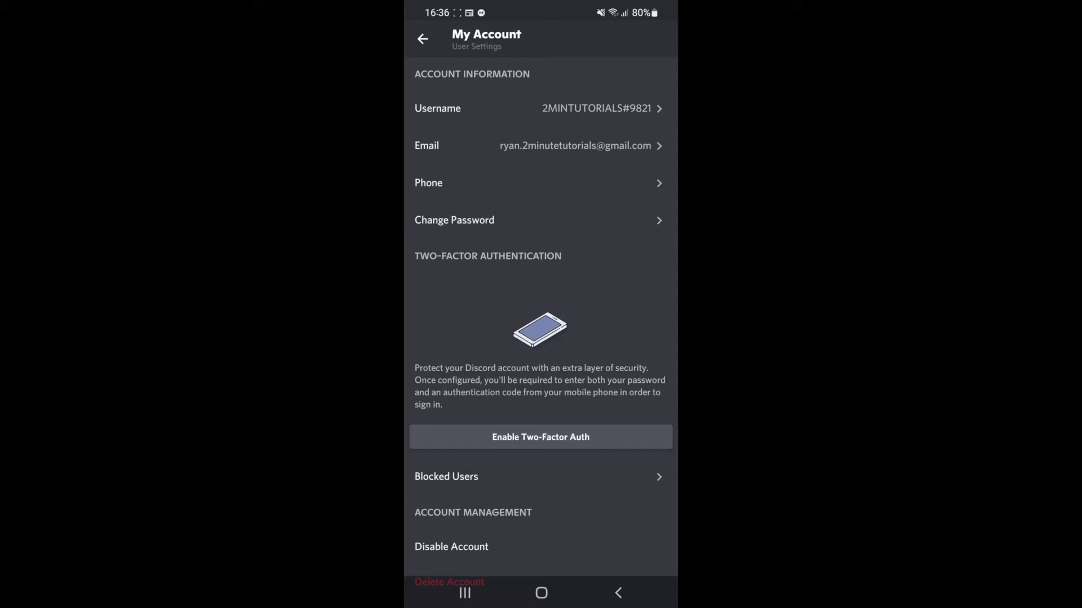
Enter a new gmail address in the Edit Email field, replacing the old one.
click(541, 146)
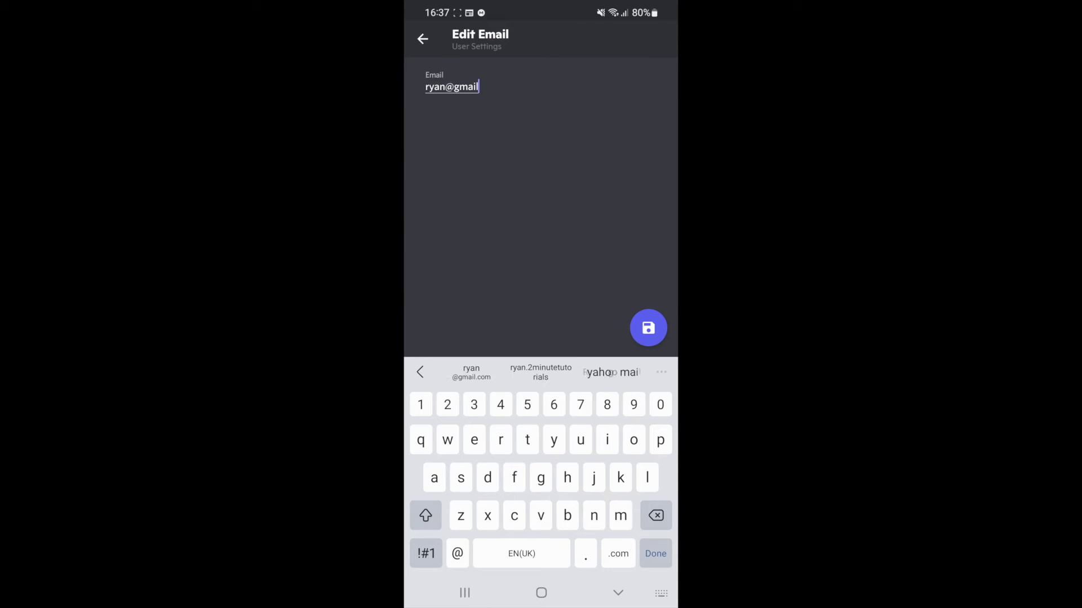
text(.com)
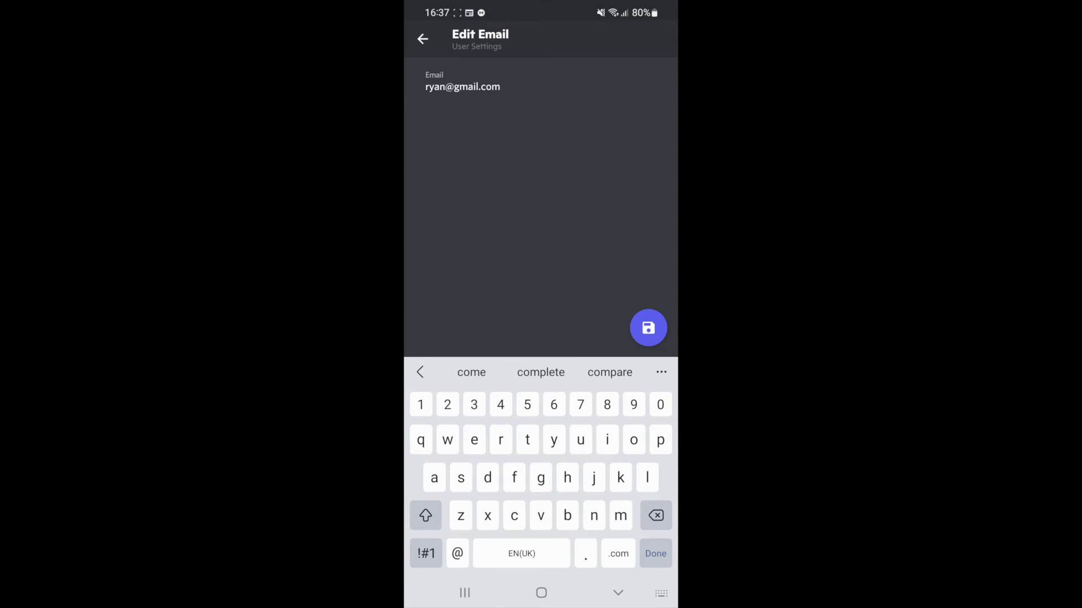